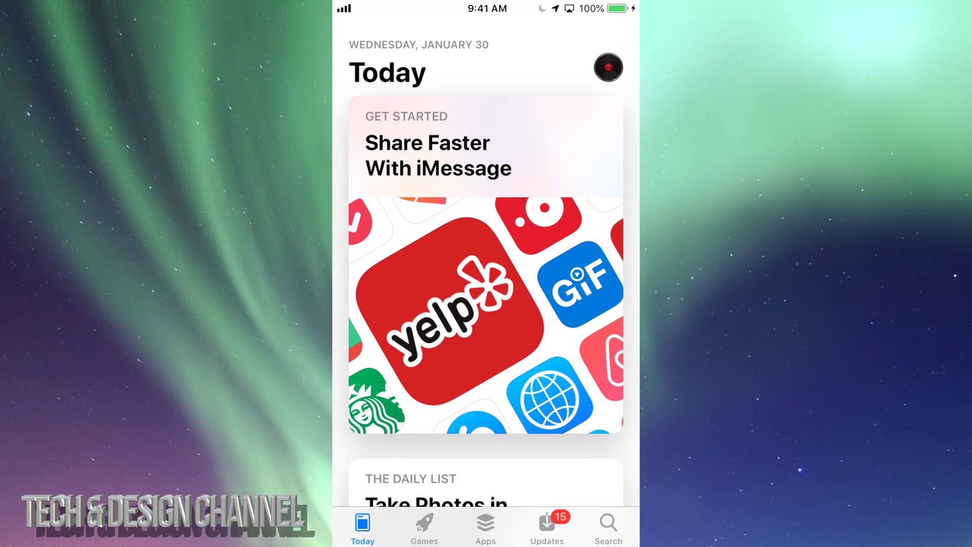
Review the Available list of 15 pending app updates, eBay through Groupon.
{"action": "left_click", "coordinate": [546, 525]}
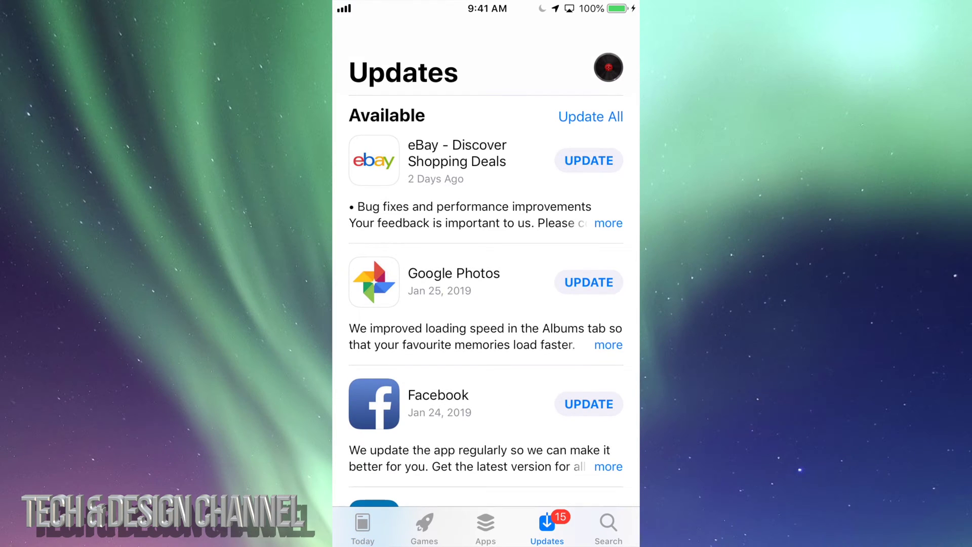
{"action": "scroll", "coordinate": [487, 304], "scroll_direction": "down", "scroll_amount": 3}
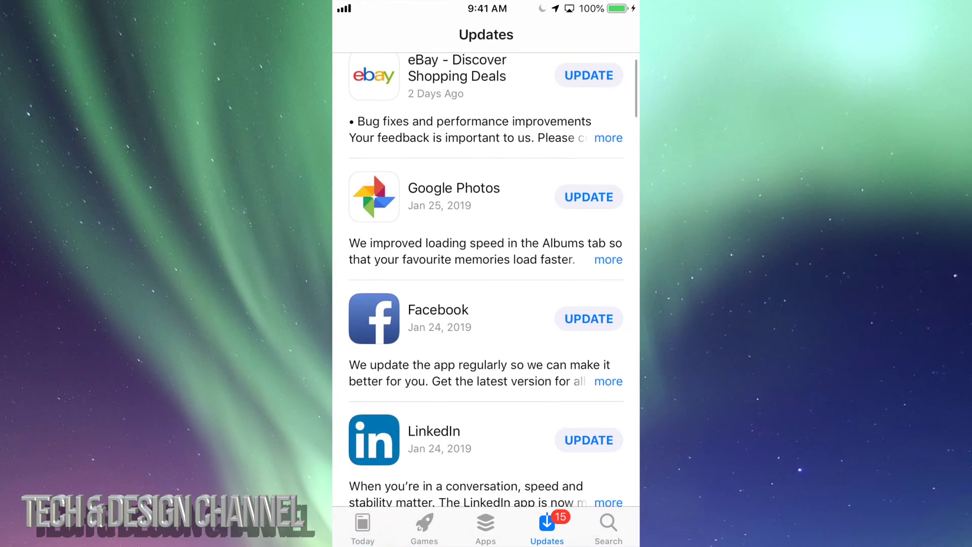
{"action": "scroll", "coordinate": [486, 304], "scroll_direction": "down", "scroll_amount": 3}
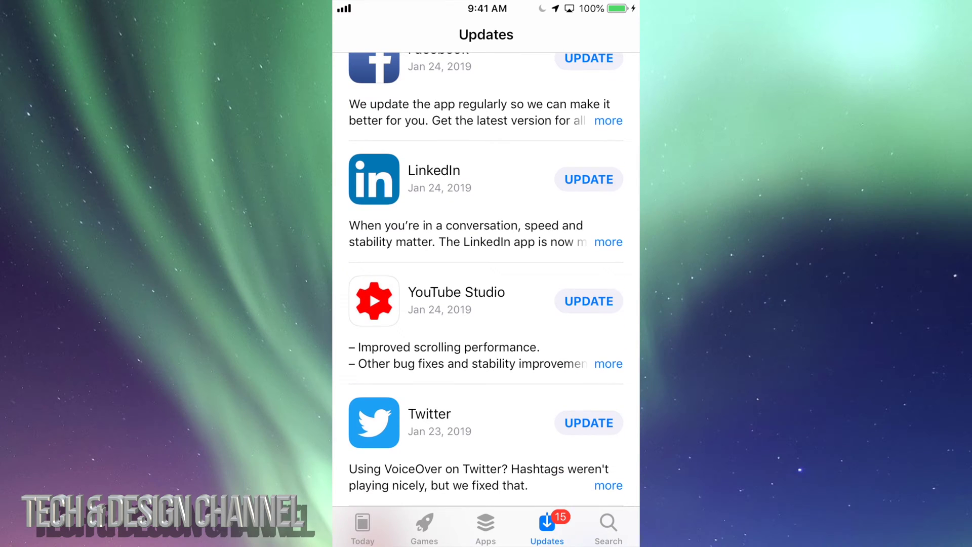
{"action": "scroll", "coordinate": [486, 304], "scroll_direction": "down", "scroll_amount": 2}
{"action": "scroll", "coordinate": [486, 303], "scroll_direction": "down", "scroll_amount": 2}
{"action": "scroll", "coordinate": [486, 304], "scroll_direction": "down", "scroll_amount": 1}
{"action": "scroll", "coordinate": [486, 304], "scroll_direction": "down", "scroll_amount": 2}
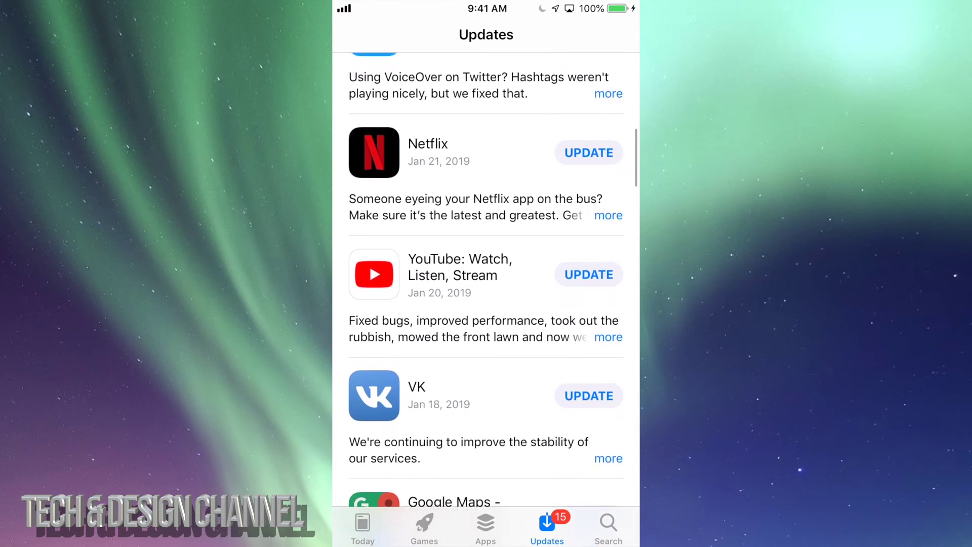
{"action": "scroll", "coordinate": [486, 304], "scroll_direction": "down", "scroll_amount": 2}
{"action": "scroll", "coordinate": [486, 304], "scroll_direction": "down", "scroll_amount": 1}
{"action": "scroll", "coordinate": [486, 303], "scroll_direction": "down", "scroll_amount": 1}
{"action": "scroll", "coordinate": [486, 304], "scroll_direction": "down", "scroll_amount": 2}
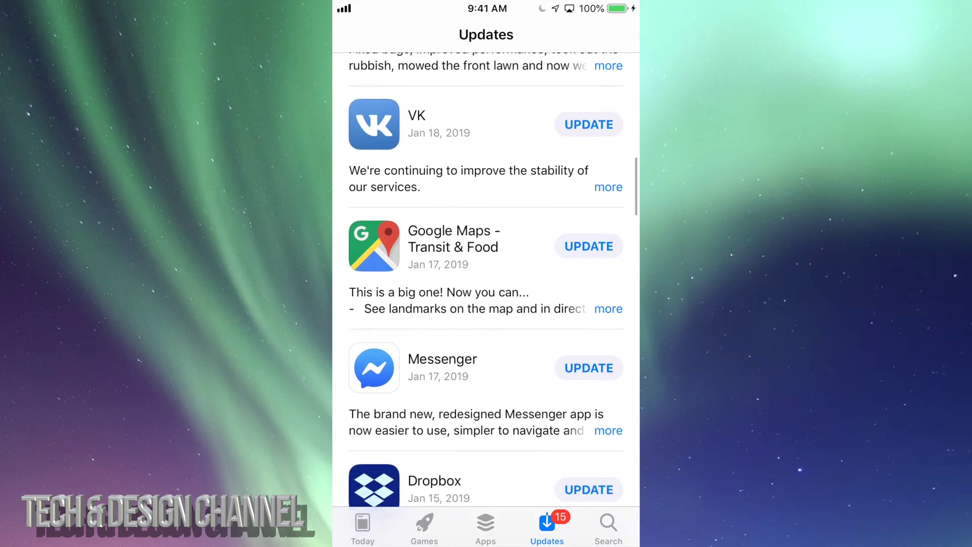
{"action": "scroll", "coordinate": [485, 304], "scroll_direction": "down", "scroll_amount": 1}
{"action": "scroll", "coordinate": [486, 304], "scroll_direction": "down", "scroll_amount": 1}
{"action": "scroll", "coordinate": [486, 303], "scroll_direction": "down", "scroll_amount": 1}
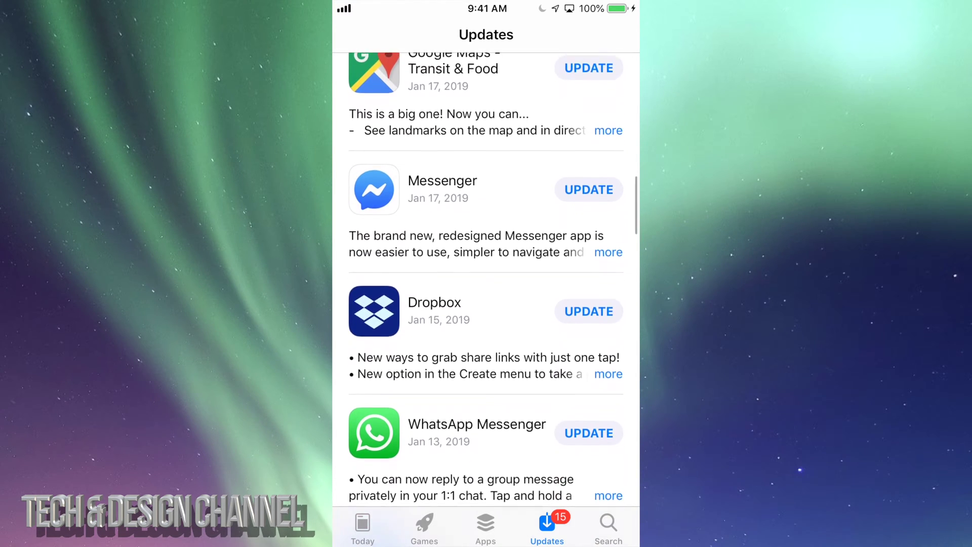
{"action": "scroll", "coordinate": [486, 304], "scroll_direction": "down", "scroll_amount": 1}
{"action": "scroll", "coordinate": [486, 304], "scroll_direction": "down", "scroll_amount": 2}
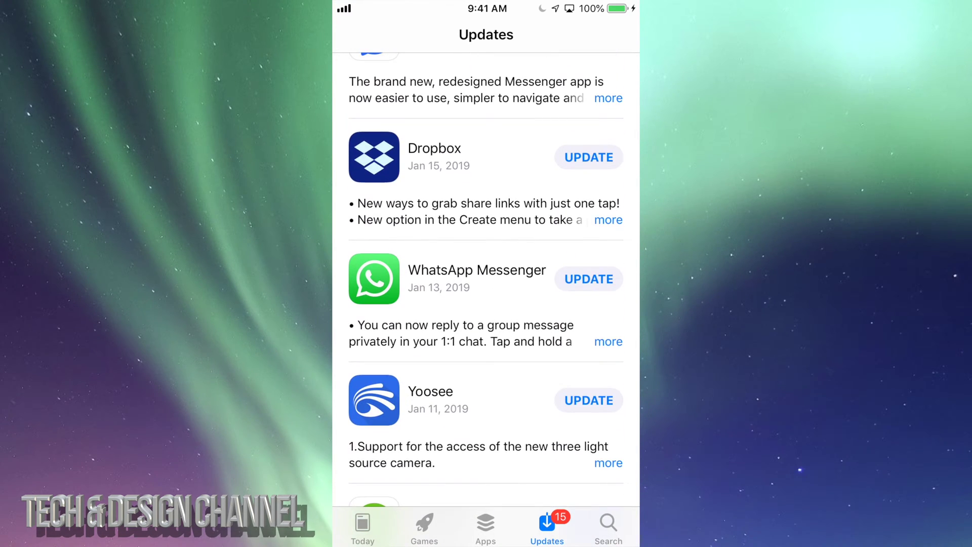
{"action": "scroll", "coordinate": [487, 303], "scroll_direction": "down", "scroll_amount": 2}
{"action": "scroll", "coordinate": [486, 303], "scroll_direction": "down", "scroll_amount": 2}
{"action": "scroll", "coordinate": [486, 304], "scroll_direction": "down", "scroll_amount": 1}
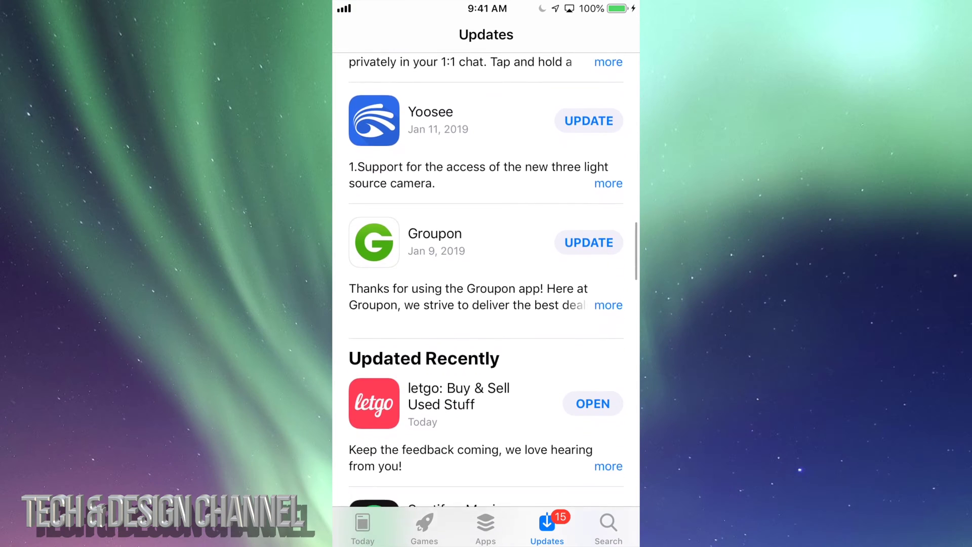
{"action": "scroll", "coordinate": [486, 303], "scroll_direction": "down", "scroll_amount": 1}
{"action": "scroll", "coordinate": [486, 304], "scroll_direction": "up", "scroll_amount": 1}
{"action": "scroll", "coordinate": [486, 304], "scroll_direction": "up", "scroll_amount": 1}
{"action": "scroll", "coordinate": [487, 304], "scroll_direction": "up", "scroll_amount": 2}
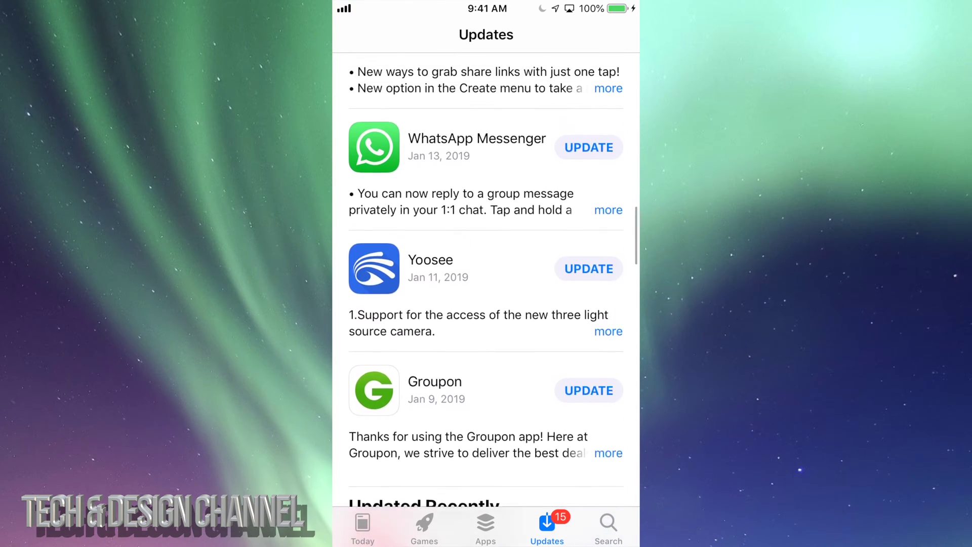
{"action": "scroll", "coordinate": [486, 303], "scroll_direction": "up", "scroll_amount": 1}
{"action": "scroll", "coordinate": [486, 304], "scroll_direction": "up", "scroll_amount": 3}
{"action": "scroll", "coordinate": [486, 304], "scroll_direction": "up", "scroll_amount": 1}
{"action": "scroll", "coordinate": [486, 303], "scroll_direction": "up", "scroll_amount": 2}
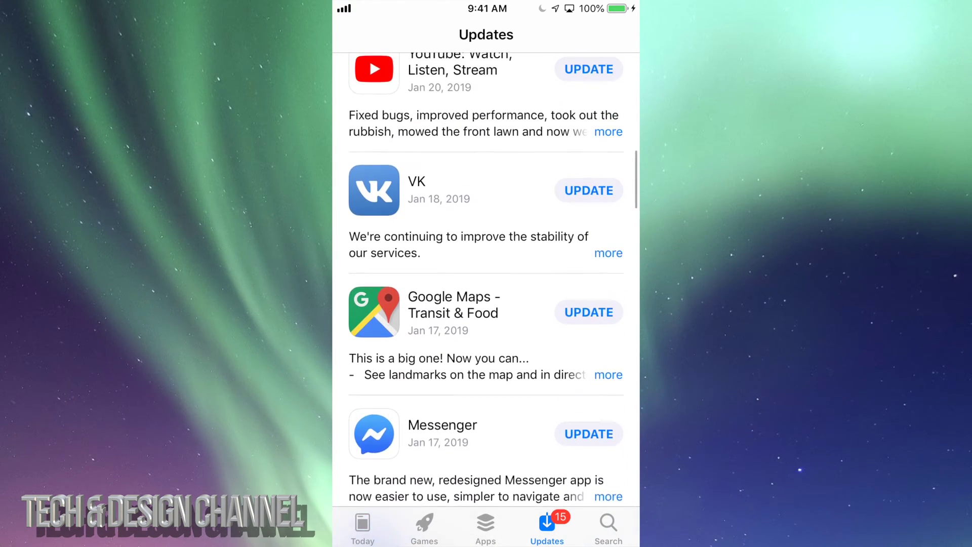
{"action": "scroll", "coordinate": [487, 304], "scroll_direction": "up", "scroll_amount": 2}
{"action": "scroll", "coordinate": [486, 304], "scroll_direction": "up", "scroll_amount": 3}
{"action": "scroll", "coordinate": [486, 304], "scroll_direction": "up", "scroll_amount": 2}
{"action": "scroll", "coordinate": [485, 304], "scroll_direction": "up", "scroll_amount": 1}
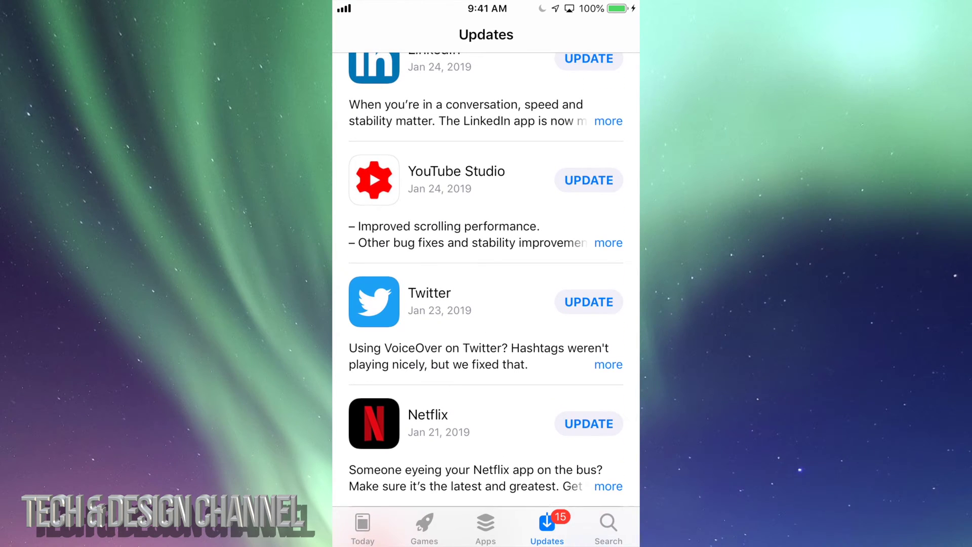
{"action": "scroll", "coordinate": [486, 304], "scroll_direction": "down", "scroll_amount": 2}
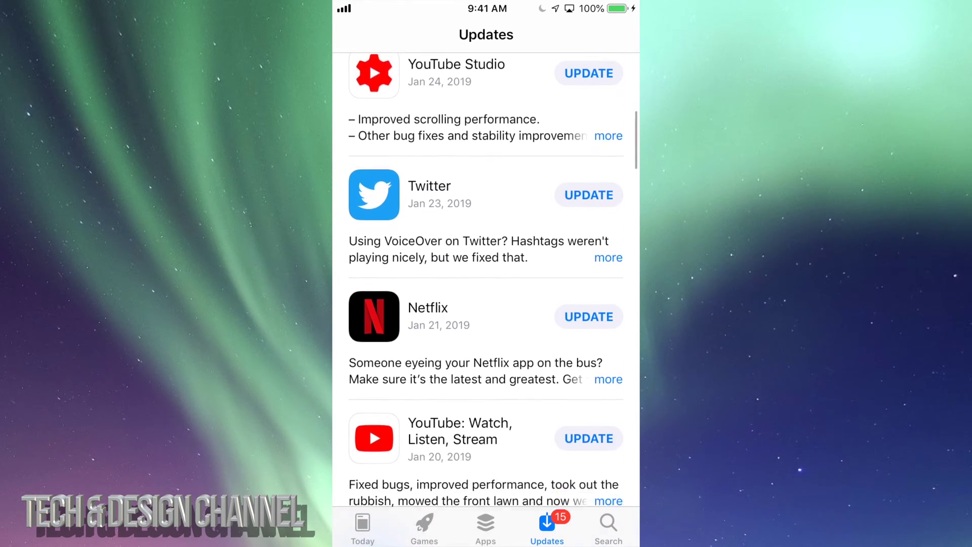
{"action": "scroll", "coordinate": [486, 303], "scroll_direction": "down", "scroll_amount": 3}
{"action": "scroll", "coordinate": [486, 303], "scroll_direction": "down", "scroll_amount": 1}
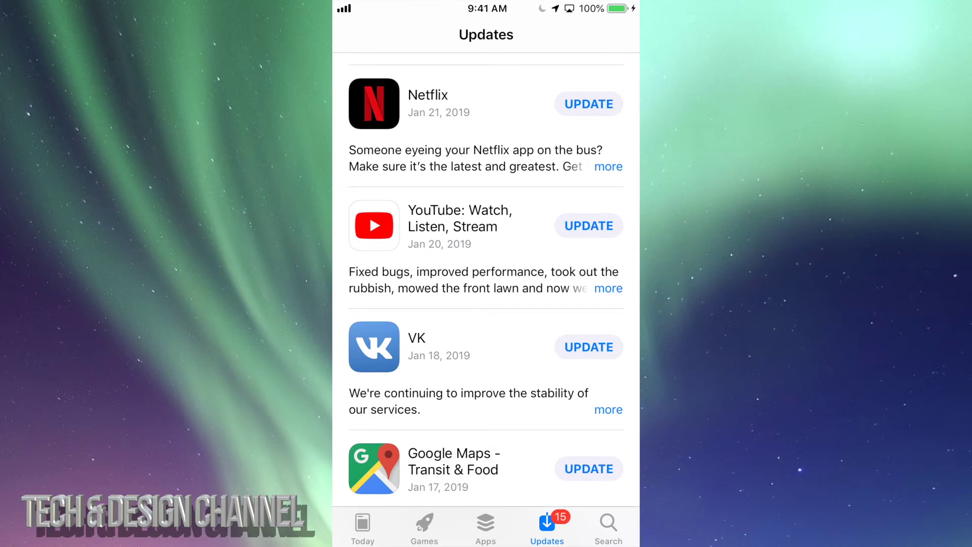
{"action": "scroll", "coordinate": [486, 304], "scroll_direction": "up", "scroll_amount": 2}
{"action": "scroll", "coordinate": [486, 304], "scroll_direction": "up", "scroll_amount": 1}
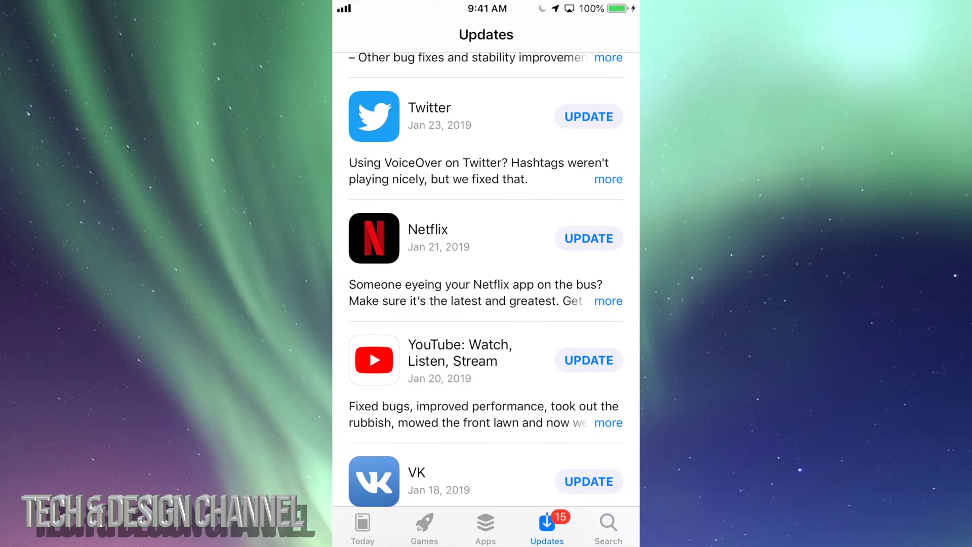
{"action": "scroll", "coordinate": [486, 304], "scroll_direction": "up", "scroll_amount": 3}
{"action": "scroll", "coordinate": [486, 303], "scroll_direction": "up", "scroll_amount": 2}
{"action": "scroll", "coordinate": [486, 304], "scroll_direction": "up", "scroll_amount": 3}
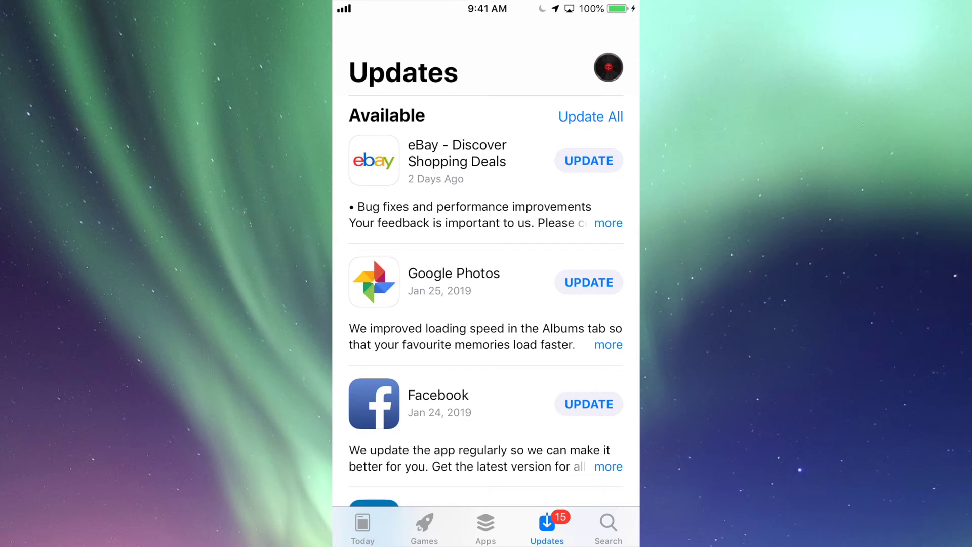
Search the store for Facebook and start the Facebook app update.
{"action": "left_click", "coordinate": [608, 528]}
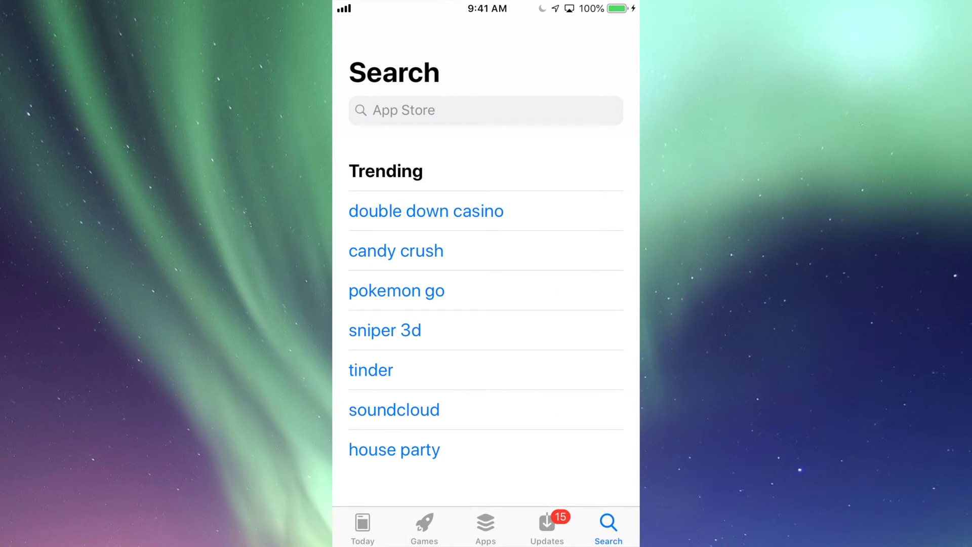
{"action": "left_click", "coordinate": [486, 110]}
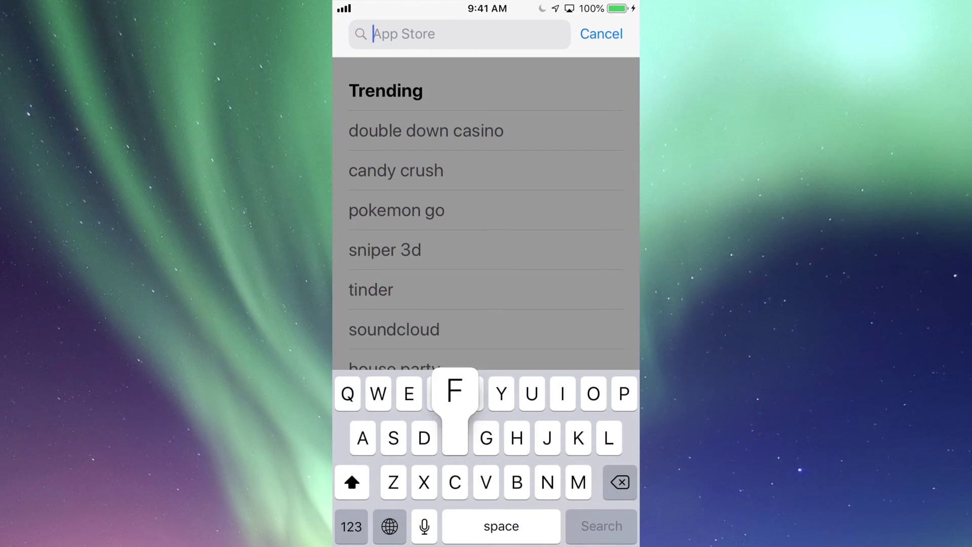
{"action": "type", "text": "Facebook"}
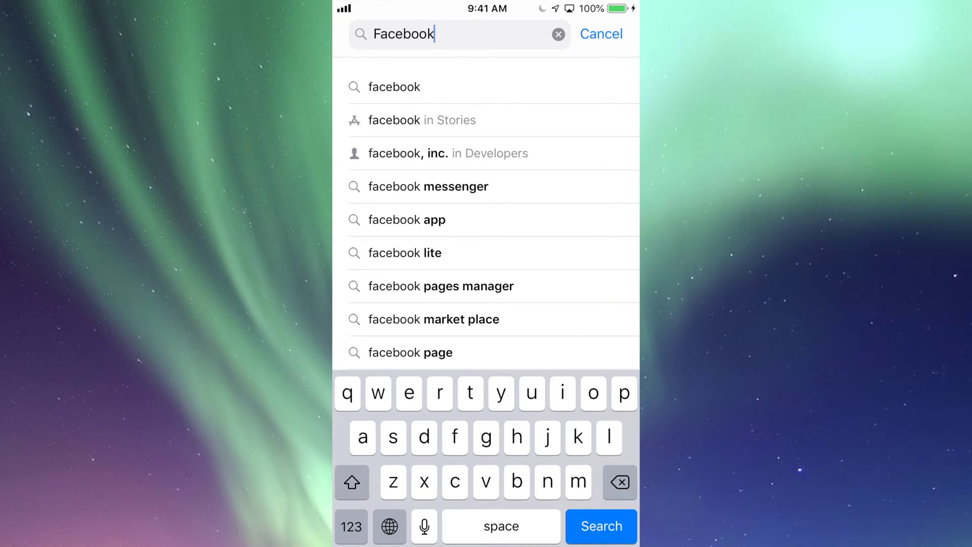
{"action": "key", "text": "Return"}
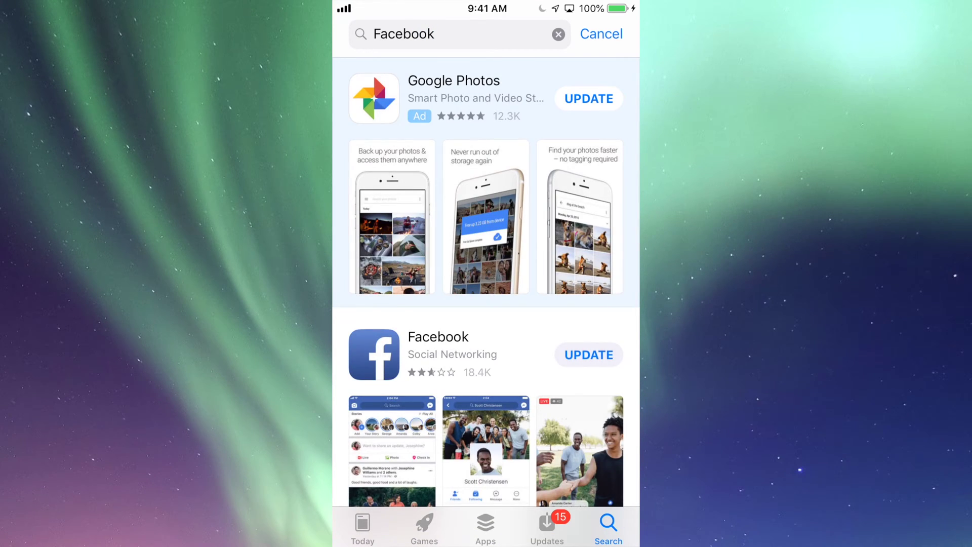
{"action": "scroll", "coordinate": [487, 304], "scroll_direction": "down", "scroll_amount": 5}
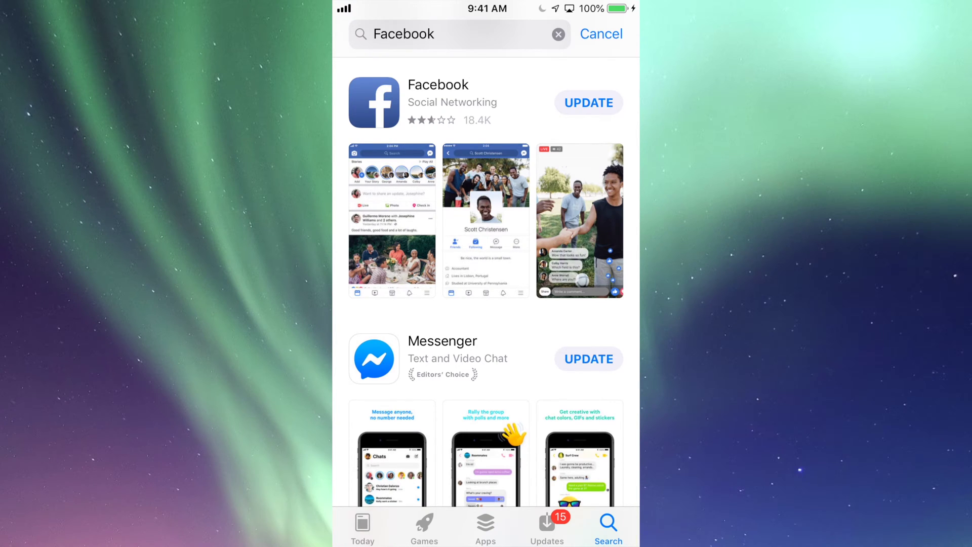
{"action": "left_click", "coordinate": [588, 103]}
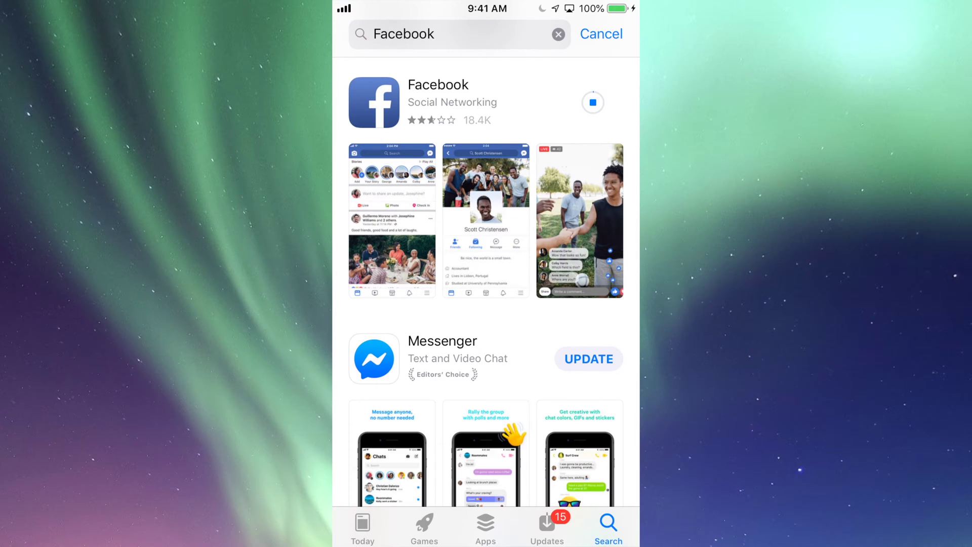
Search for eBay and start the eBay app update downloading.
{"action": "left_click", "coordinate": [558, 34]}
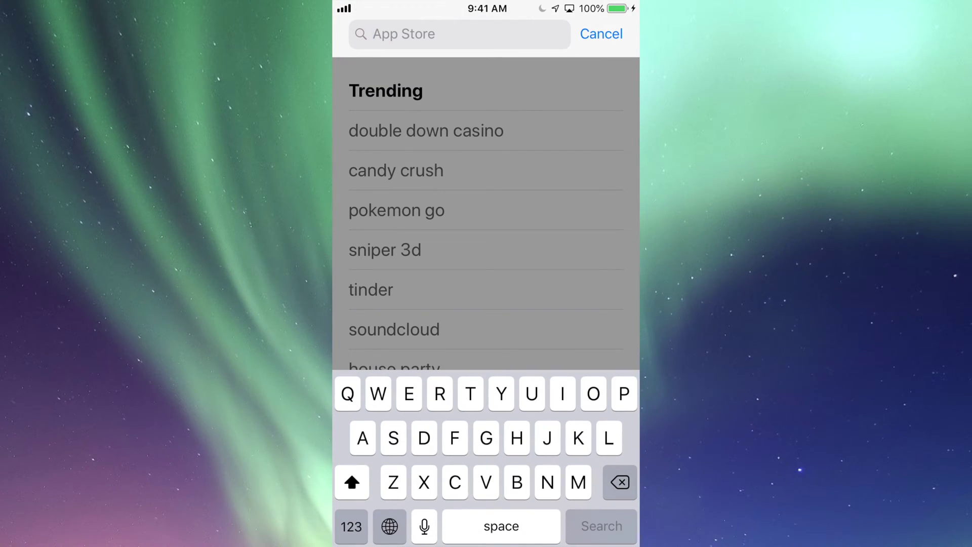
{"action": "type", "text": "Ebay"}
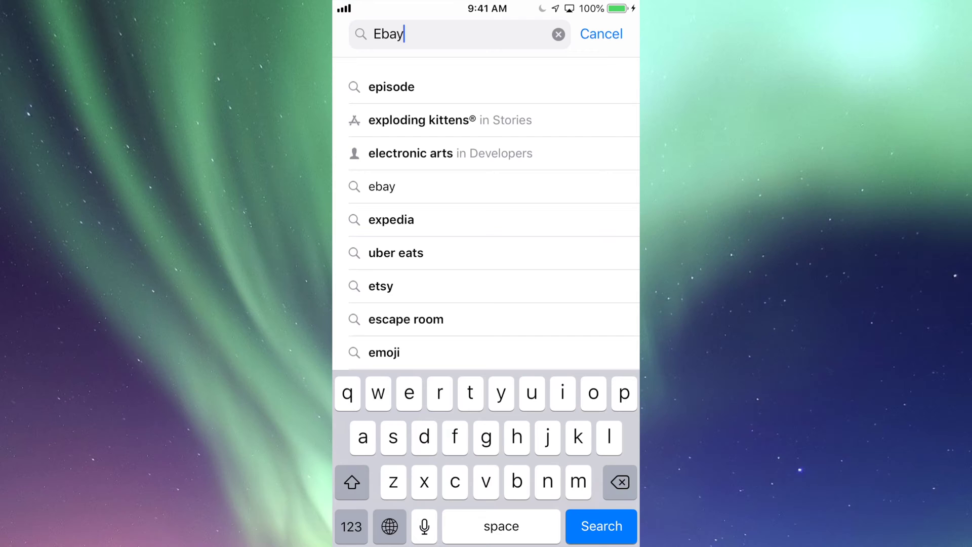
{"action": "key", "text": "Return"}
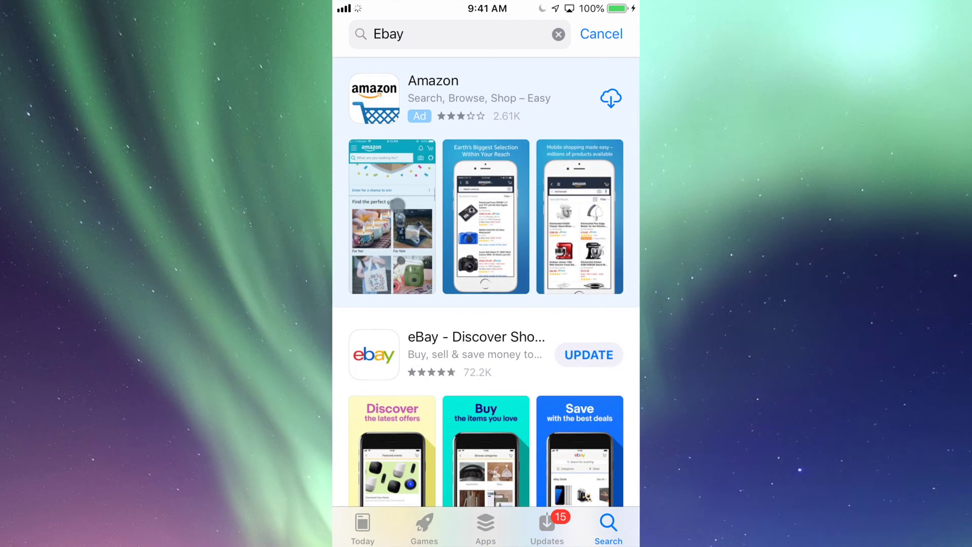
{"action": "scroll", "coordinate": [486, 303], "scroll_direction": "down", "scroll_amount": 2}
{"action": "scroll", "coordinate": [486, 304], "scroll_direction": "down", "scroll_amount": 2}
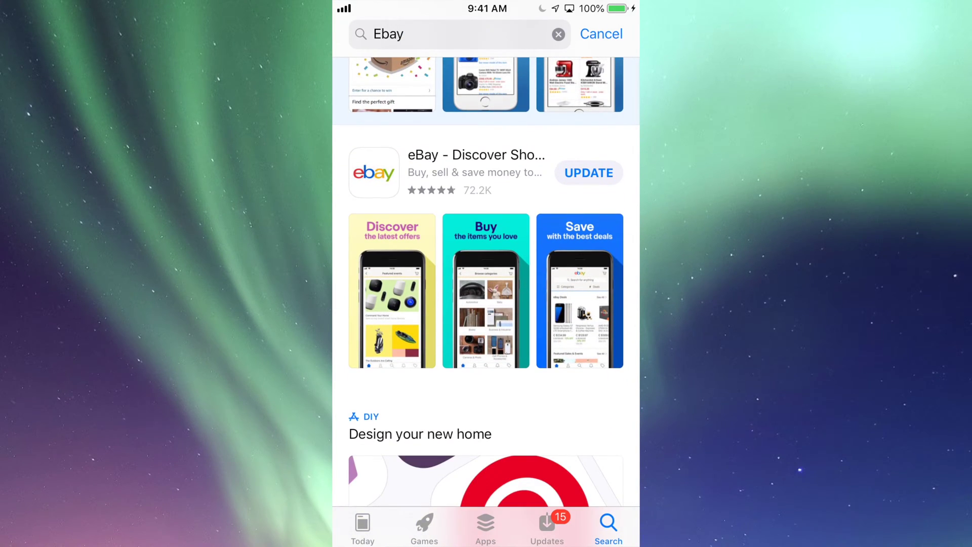
{"action": "left_click", "coordinate": [589, 173]}
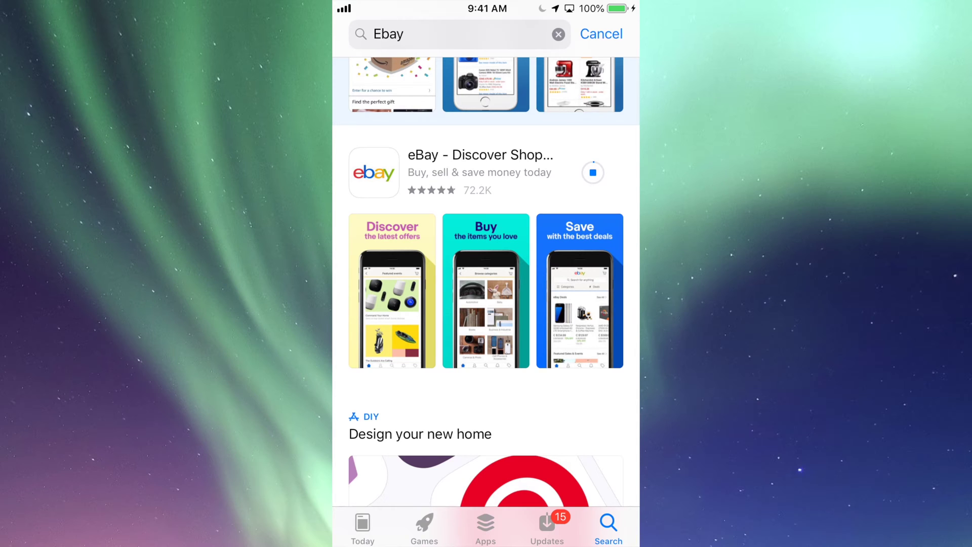
Leave the App Store, launch Settings and go to the General page.
{"action": "key", "text": "super"}
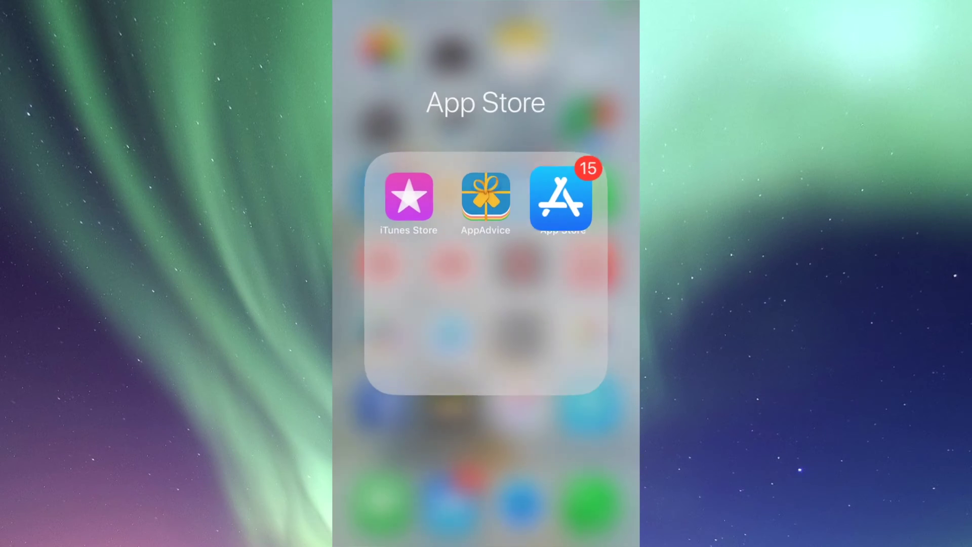
{"action": "key", "text": "super"}
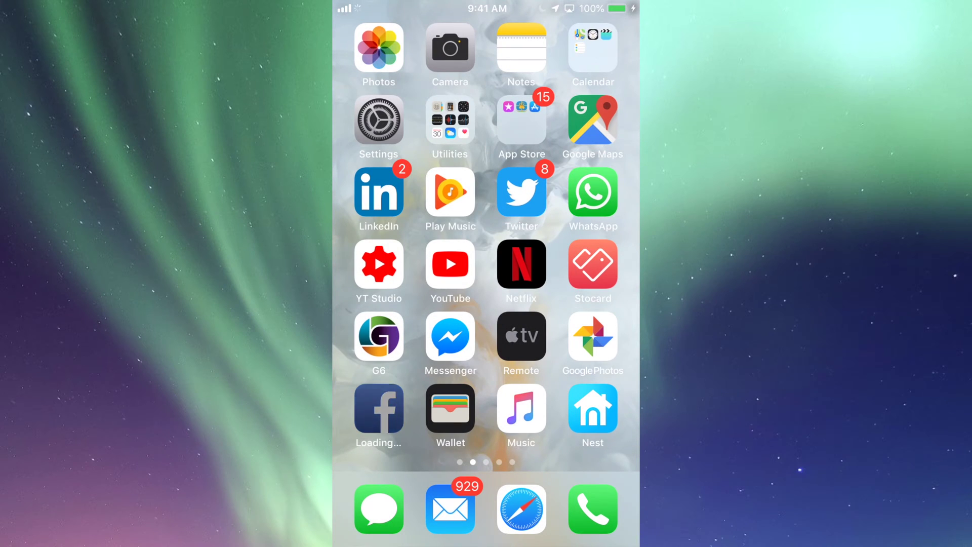
{"action": "left_click", "coordinate": [378, 119]}
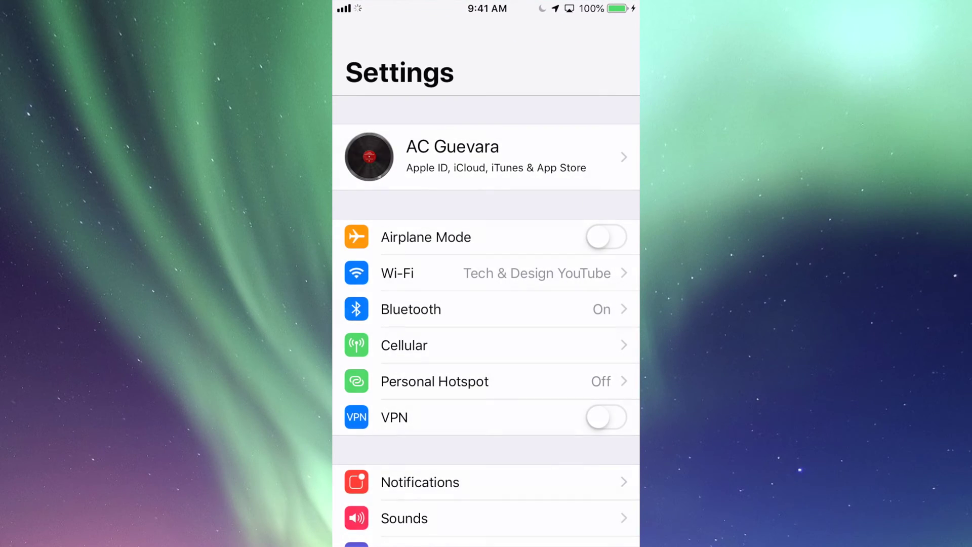
{"action": "scroll", "coordinate": [485, 304], "scroll_direction": "down", "scroll_amount": 3}
{"action": "scroll", "coordinate": [487, 304], "scroll_direction": "down", "scroll_amount": 3}
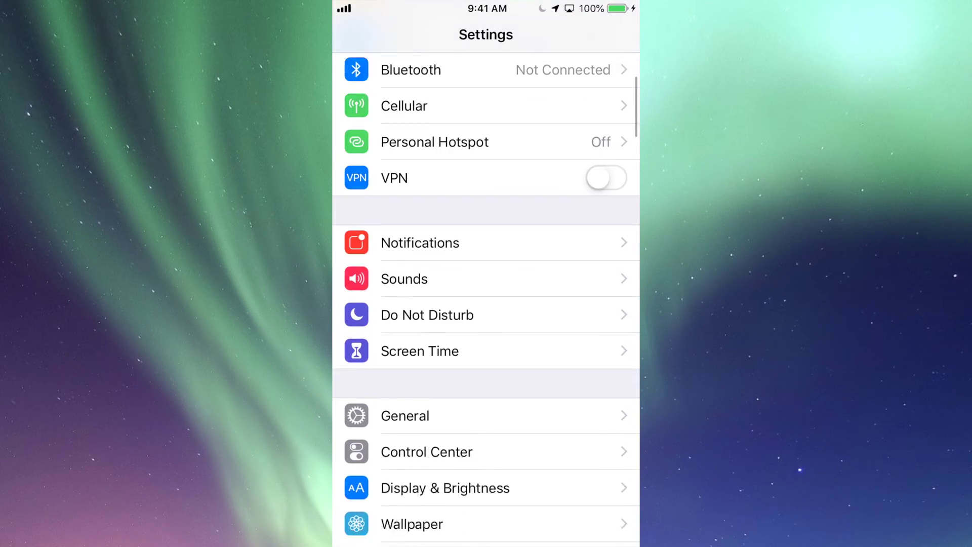
{"action": "left_click", "coordinate": [404, 306]}
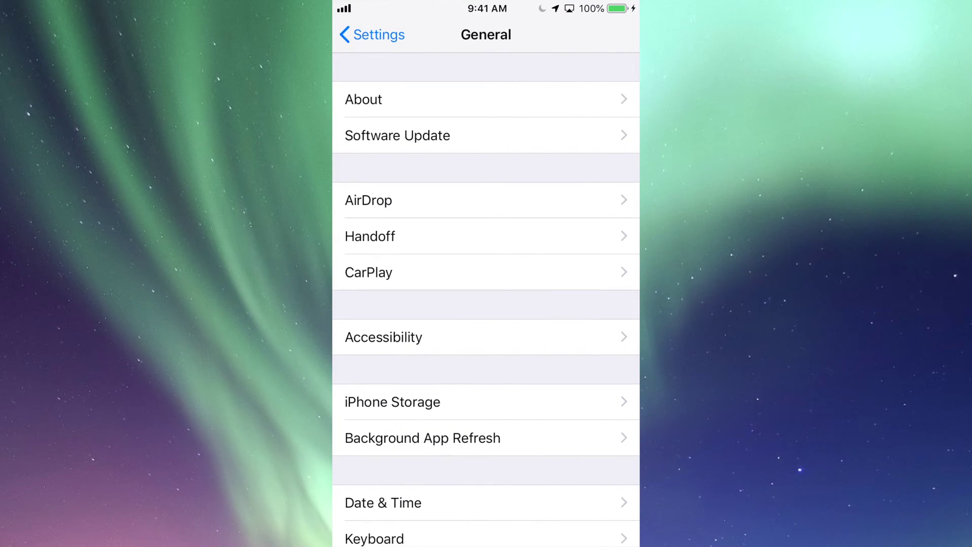
Check Software Update, confirming iOS 12.1.3 is up to date, then return home.
{"action": "left_click", "coordinate": [398, 136]}
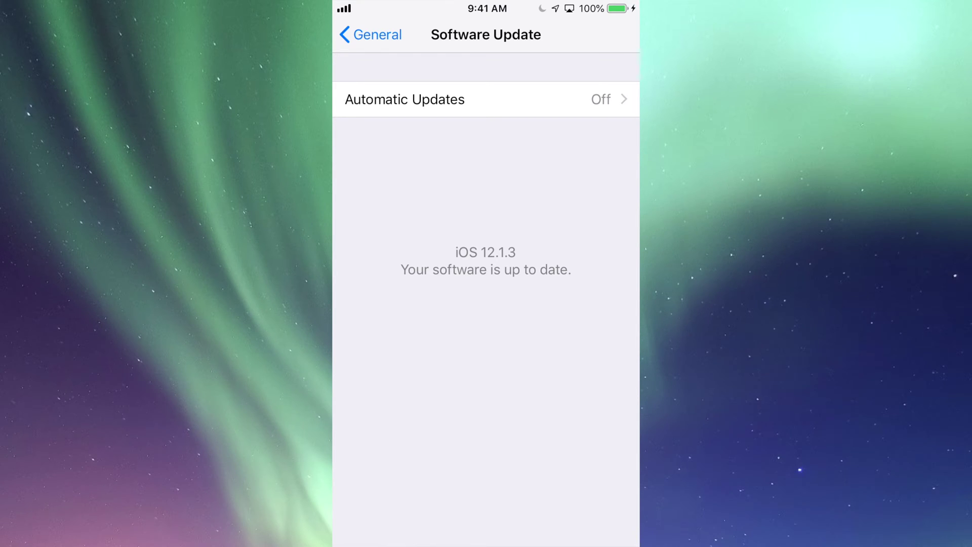
{"action": "scroll", "coordinate": [487, 228], "scroll_direction": "down", "scroll_amount": 2}
{"action": "scroll", "coordinate": [486, 274], "scroll_direction": "down", "scroll_amount": 2}
{"action": "scroll", "coordinate": [486, 273], "scroll_direction": "down", "scroll_amount": 2}
{"action": "scroll", "coordinate": [485, 273], "scroll_direction": "down", "scroll_amount": 2}
{"action": "key", "text": "Home"}
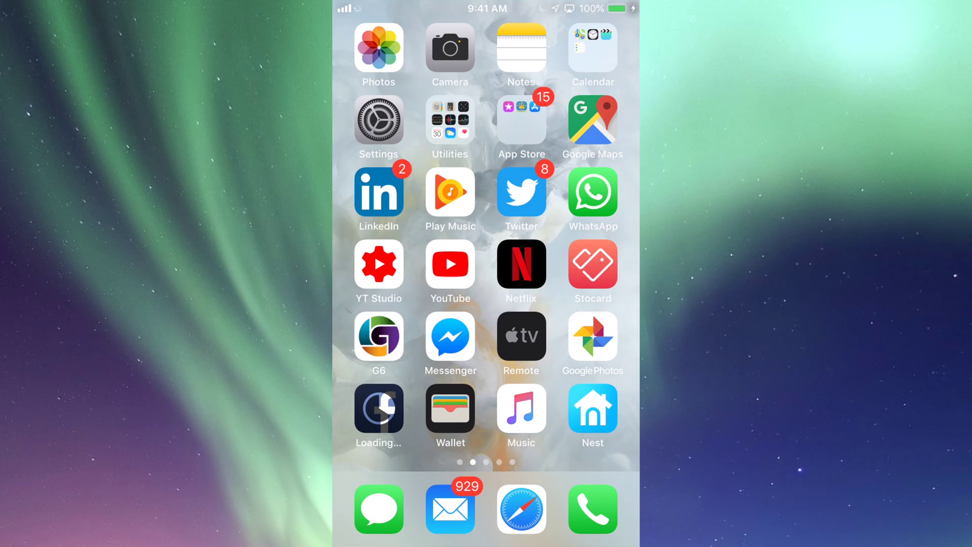
{"action": "scroll", "coordinate": [487, 251], "scroll_direction": "right", "scroll_amount": 1}
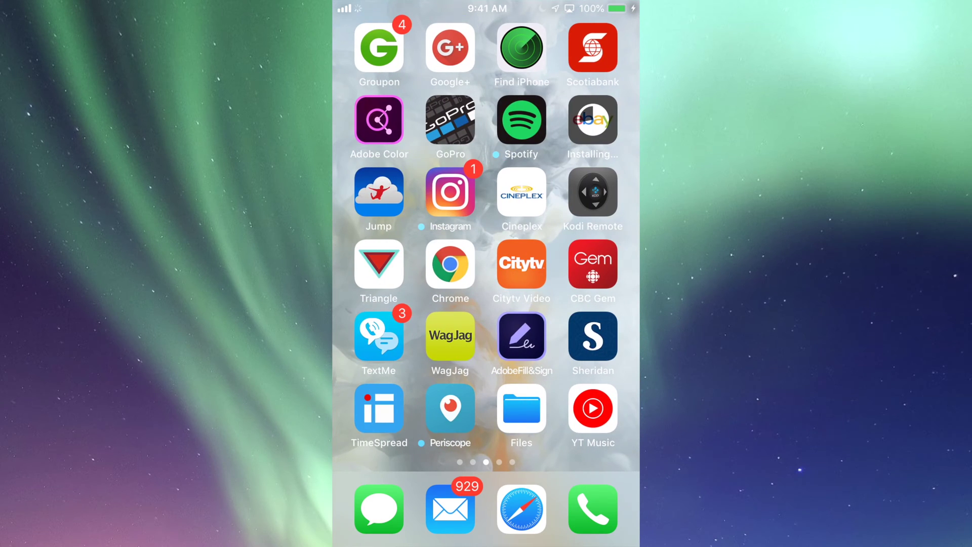
{"action": "scroll", "coordinate": [486, 251], "scroll_direction": "left", "scroll_amount": 1}
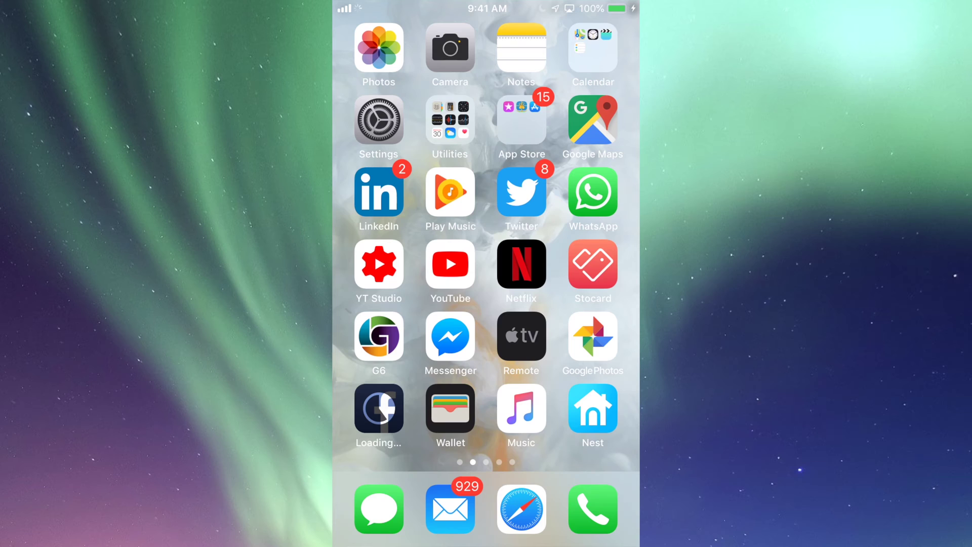
{"action": "scroll", "coordinate": [485, 251], "scroll_direction": "right", "scroll_amount": 1}
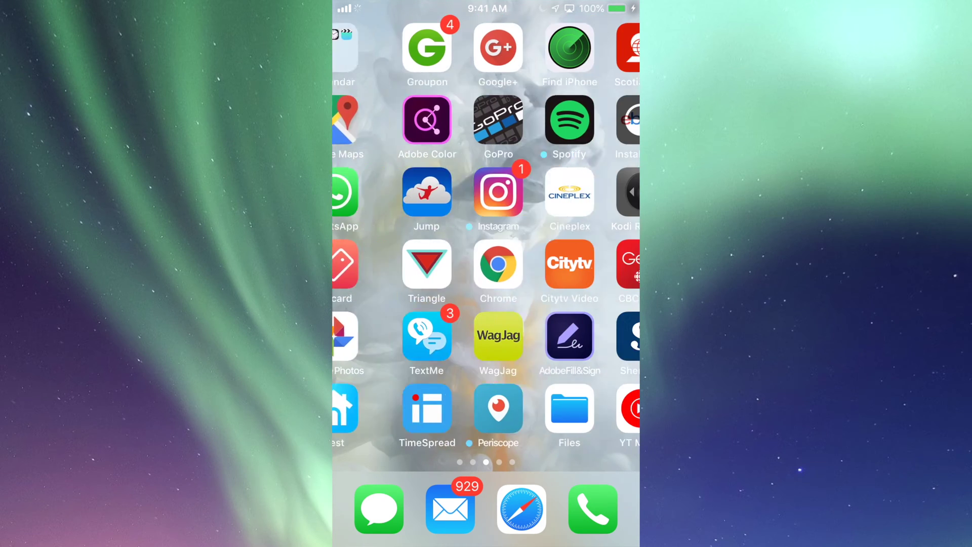
{"action": "scroll", "coordinate": [486, 251], "scroll_direction": "left", "scroll_amount": 1}
Relaunch the App Store from its home-screen folder, back at the eBay results.
{"action": "left_click", "coordinate": [520, 115]}
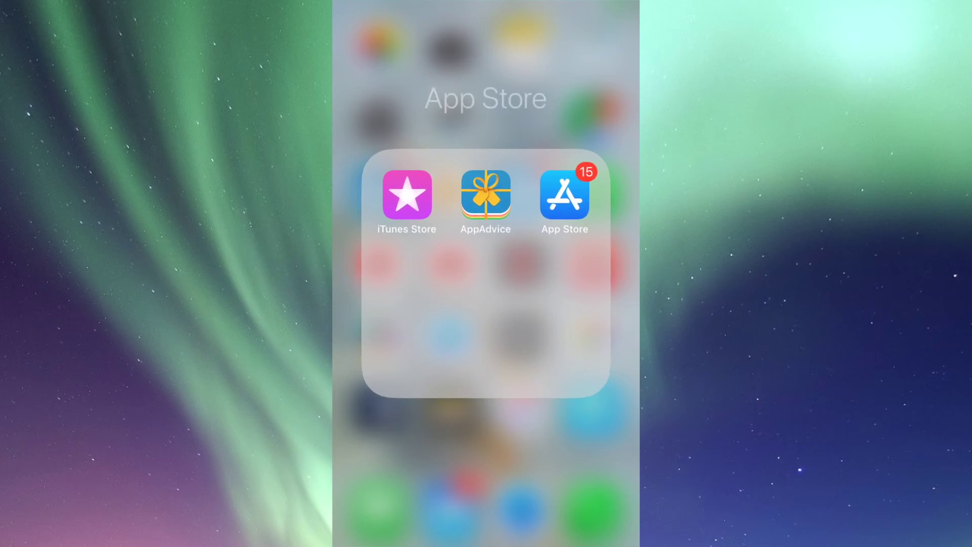
{"action": "left_click", "coordinate": [568, 191]}
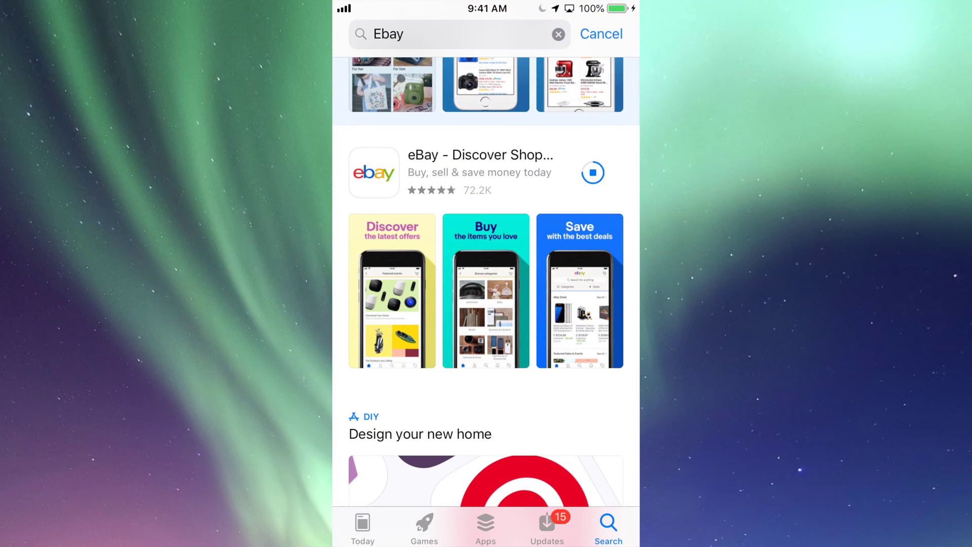
Queue updates for Google Photos, LinkedIn, YouTube Studio, Twitter, Netflix and YouTube.
{"action": "left_click", "coordinate": [546, 528]}
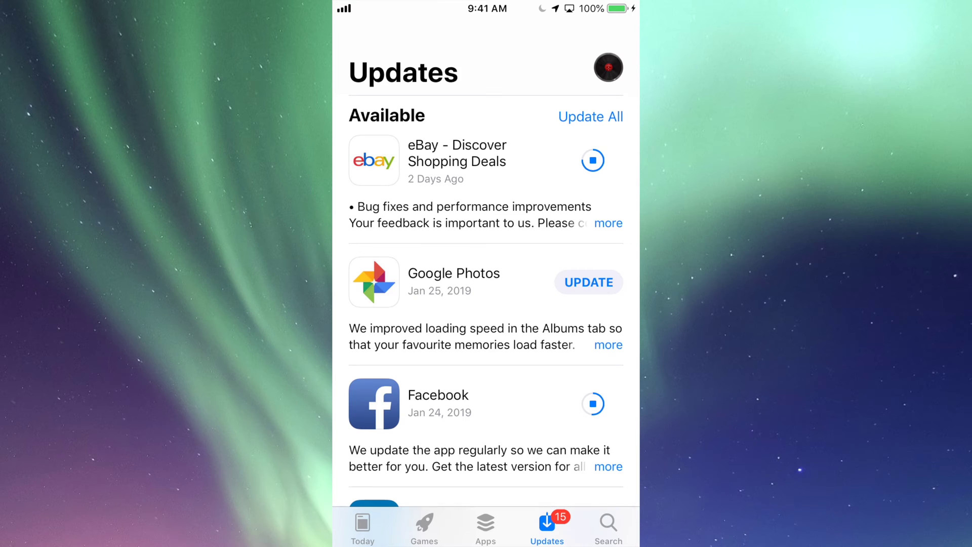
{"action": "scroll", "coordinate": [486, 304], "scroll_direction": "down", "scroll_amount": 3}
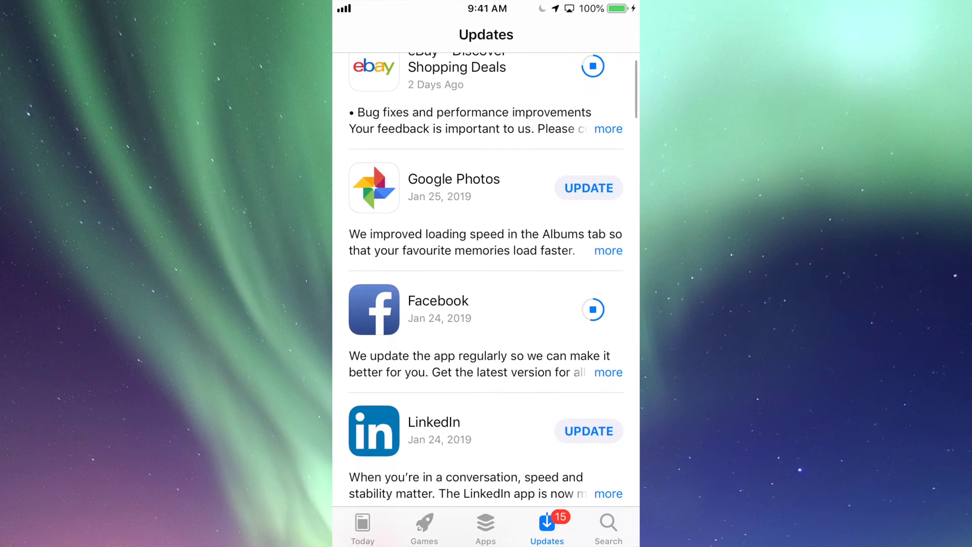
{"action": "left_click", "coordinate": [588, 188]}
{"action": "scroll", "coordinate": [486, 280], "scroll_direction": "down", "scroll_amount": 3}
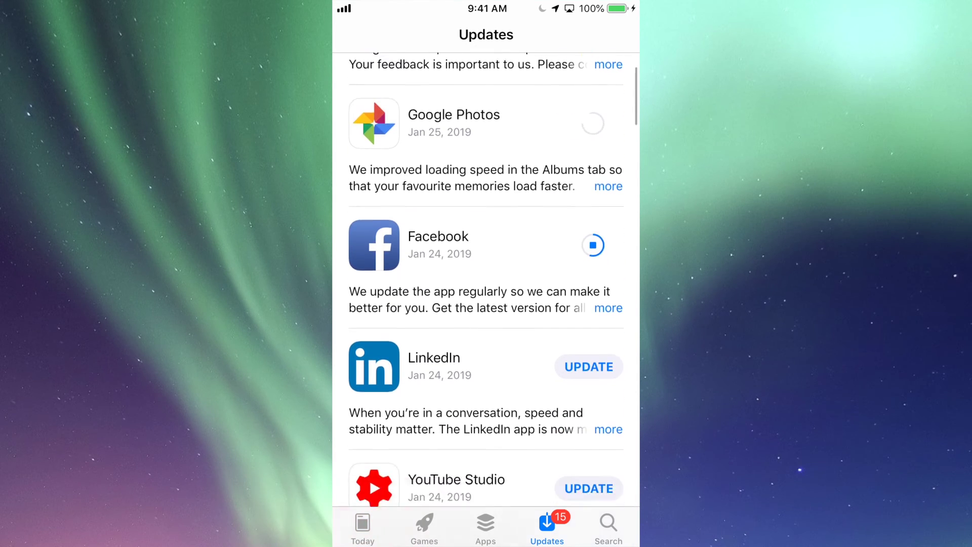
{"action": "left_click", "coordinate": [588, 196]}
{"action": "left_click", "coordinate": [588, 318]}
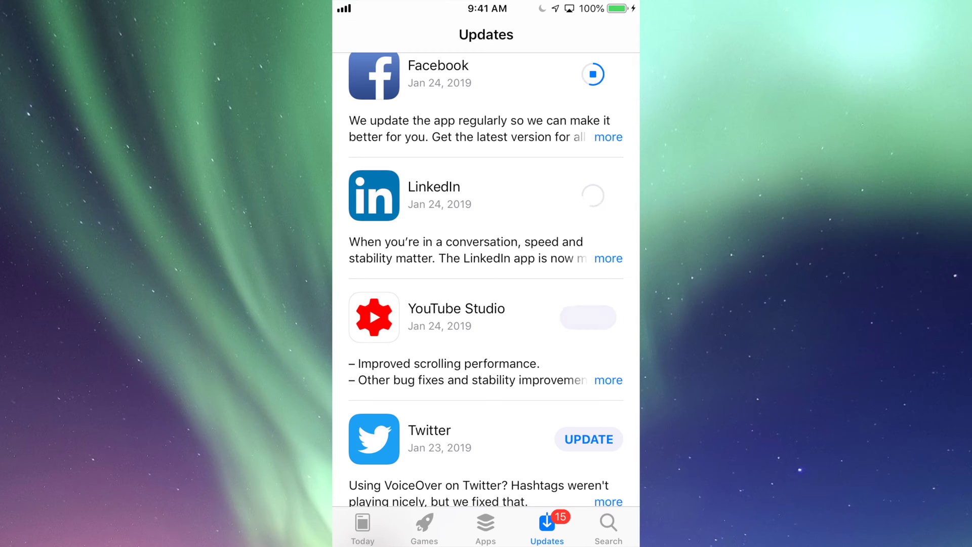
{"action": "scroll", "coordinate": [487, 304], "scroll_direction": "down", "scroll_amount": 3}
{"action": "left_click", "coordinate": [588, 210]}
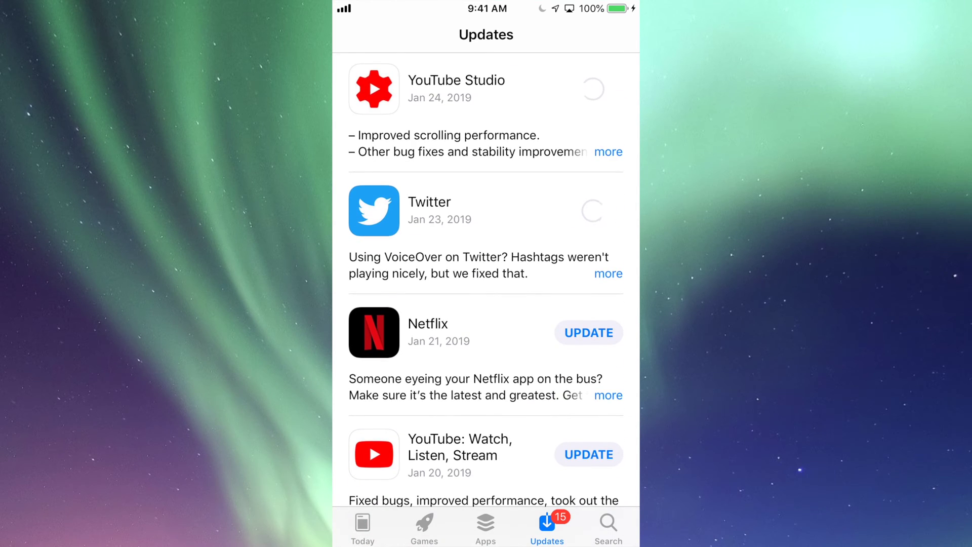
{"action": "left_click", "coordinate": [589, 332]}
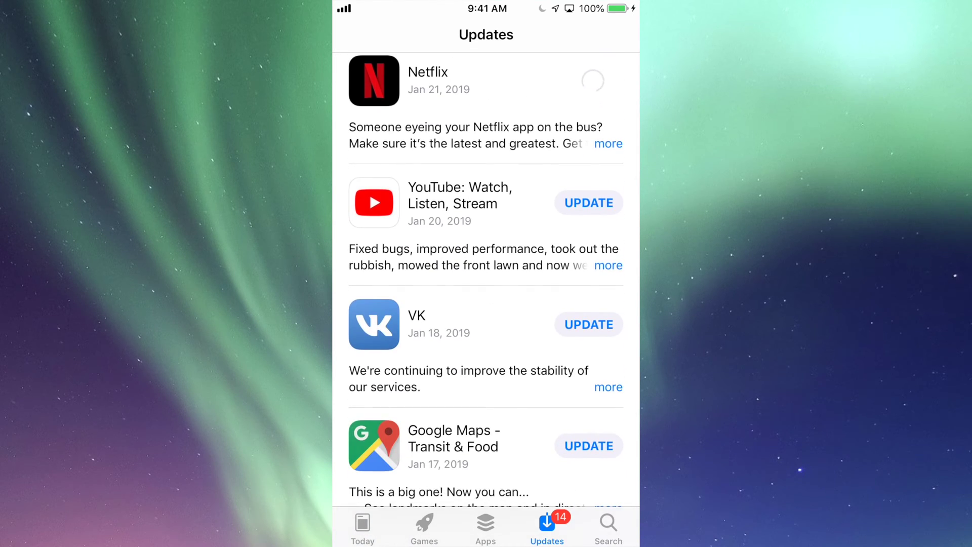
{"action": "left_click", "coordinate": [589, 202]}
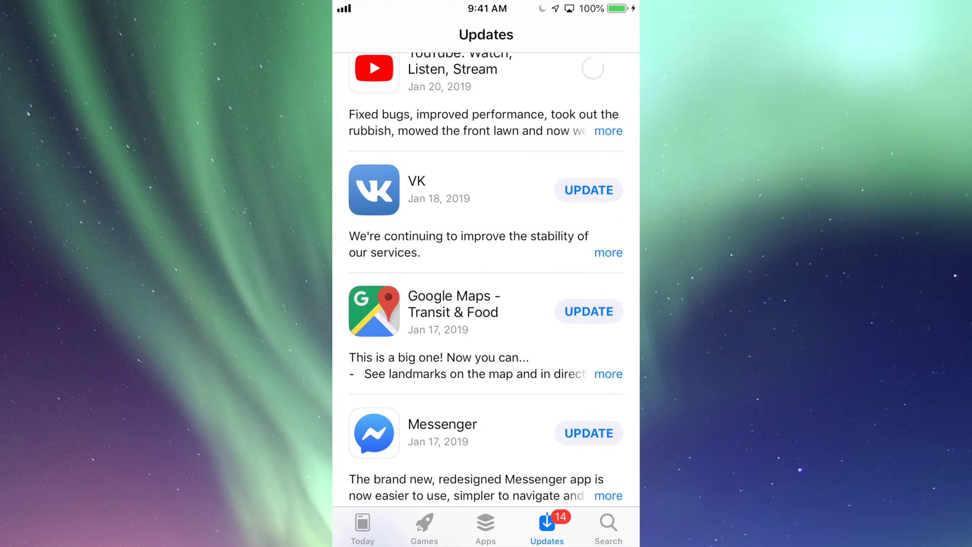
Queue updates for VK, Google Maps, Messenger, Dropbox, WhatsApp, Yoosee and Groupon.
{"action": "left_click", "coordinate": [588, 189]}
{"action": "left_click", "coordinate": [589, 311]}
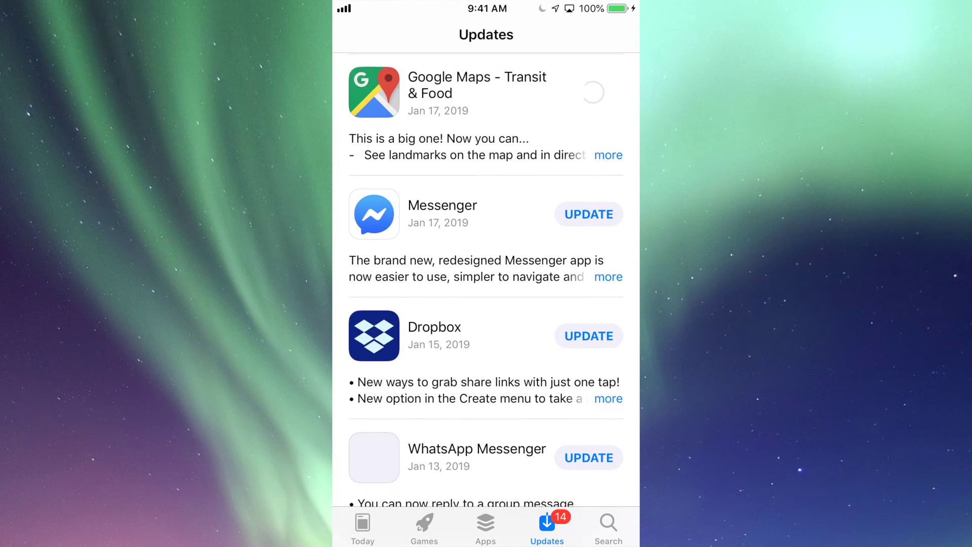
{"action": "left_click", "coordinate": [588, 215]}
{"action": "left_click", "coordinate": [589, 236]}
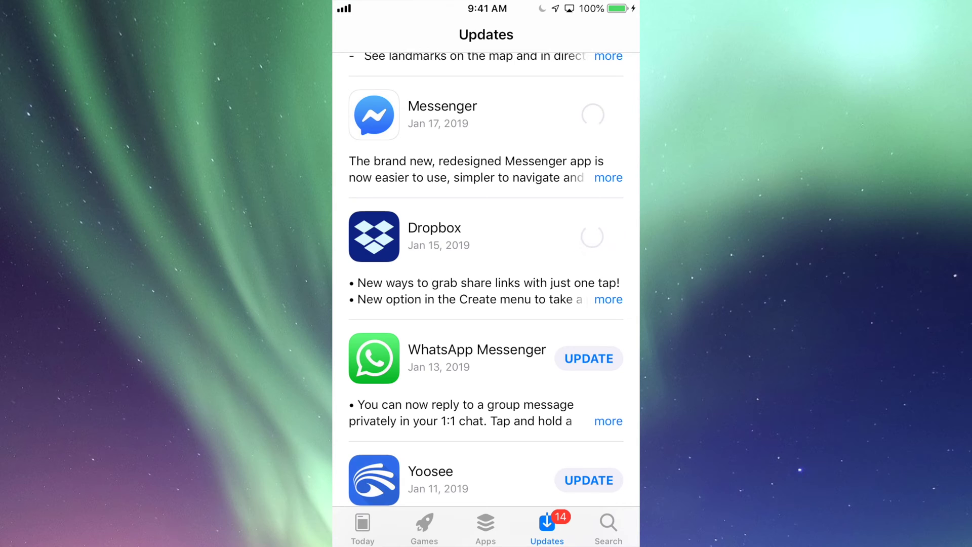
{"action": "left_click", "coordinate": [589, 194]}
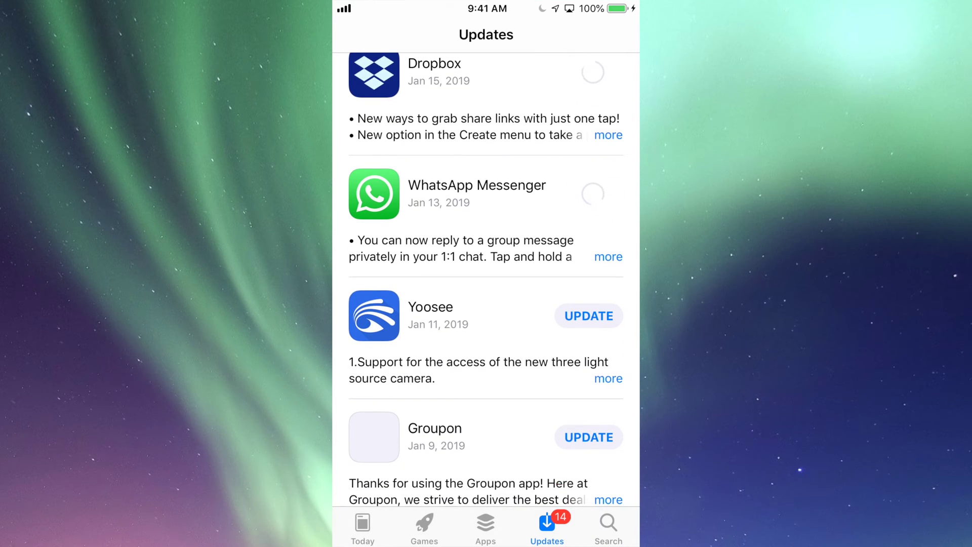
{"action": "left_click", "coordinate": [588, 315]}
{"action": "left_click", "coordinate": [588, 244]}
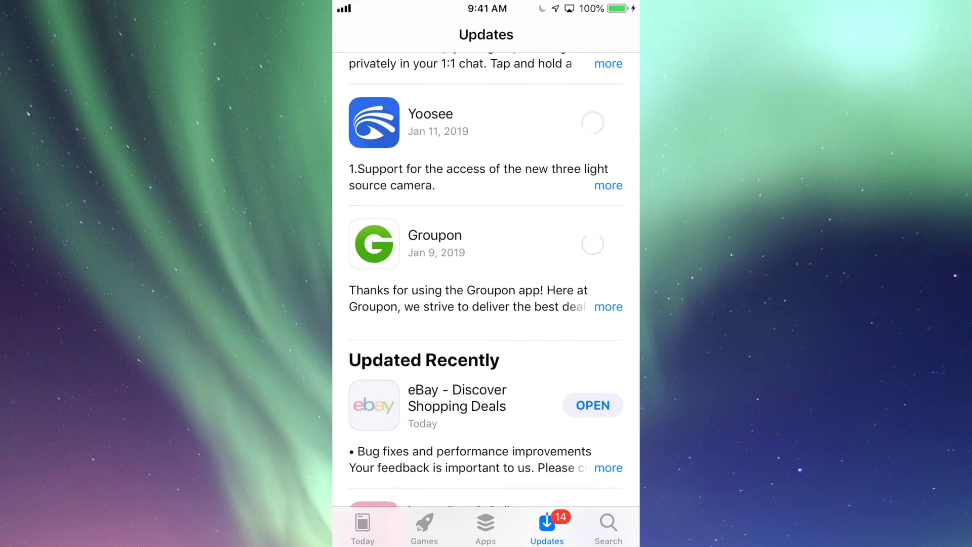
{"action": "scroll", "coordinate": [487, 281], "scroll_direction": "up", "scroll_amount": 10}
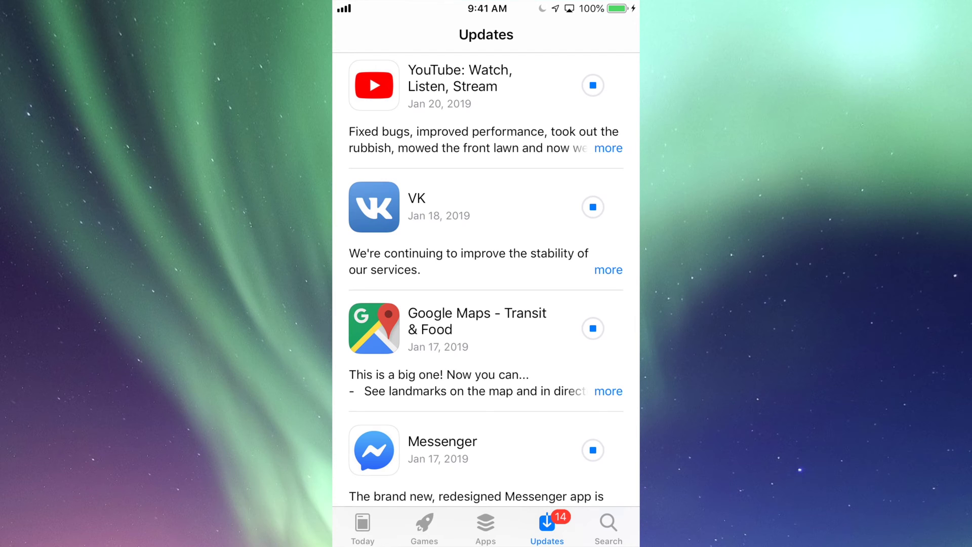
{"action": "scroll", "coordinate": [487, 280], "scroll_direction": "up", "scroll_amount": 15}
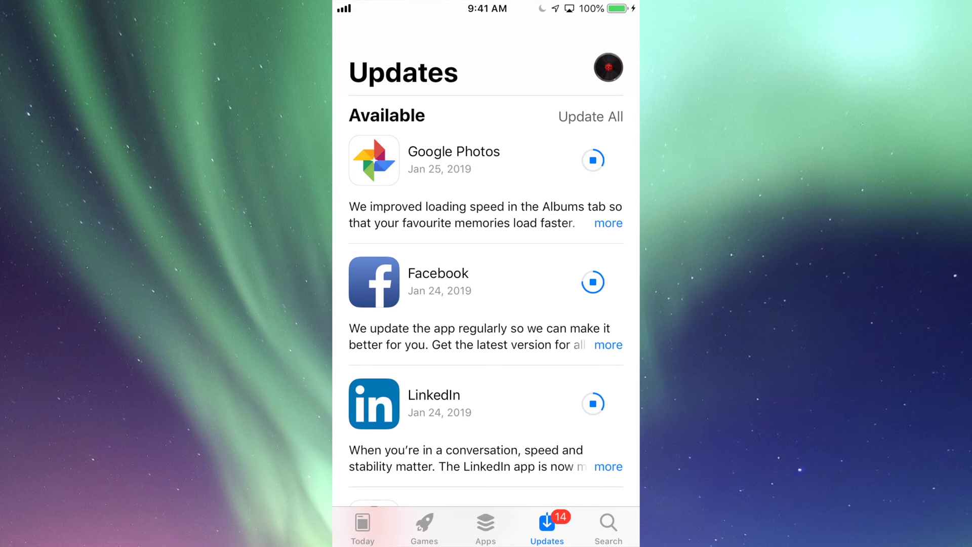
{"action": "scroll", "coordinate": [487, 280], "scroll_direction": "down", "scroll_amount": 5}
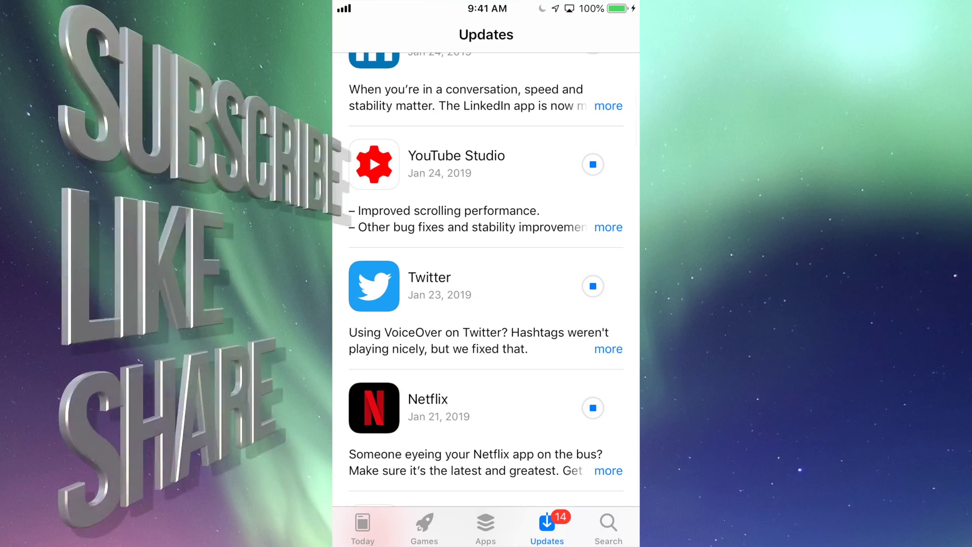
{"action": "scroll", "coordinate": [486, 281], "scroll_direction": "down", "scroll_amount": 5}
{"action": "scroll", "coordinate": [486, 280], "scroll_direction": "down", "scroll_amount": 1}
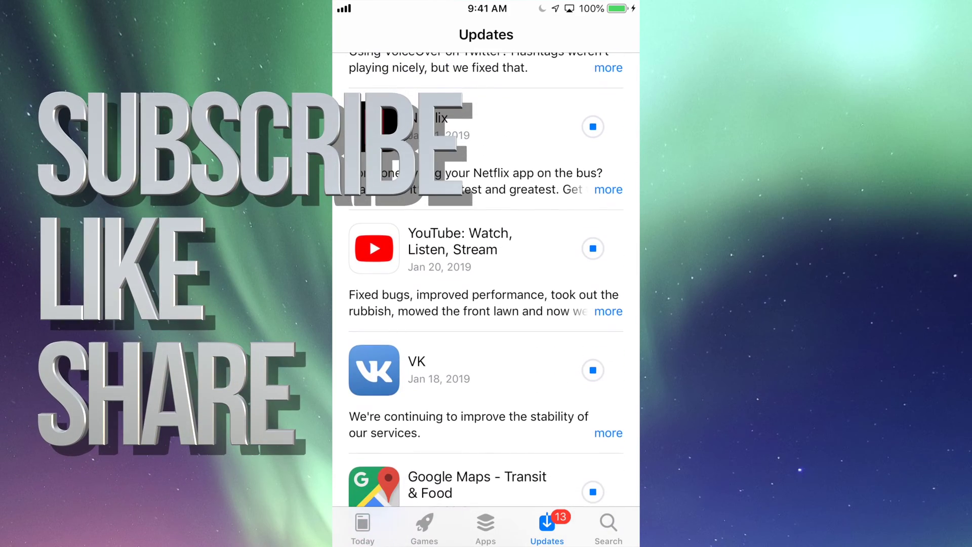
{"action": "scroll", "coordinate": [487, 281], "scroll_direction": "down", "scroll_amount": 2}
{"action": "scroll", "coordinate": [486, 281], "scroll_direction": "down", "scroll_amount": 2}
{"action": "scroll", "coordinate": [486, 281], "scroll_direction": "down", "scroll_amount": 3}
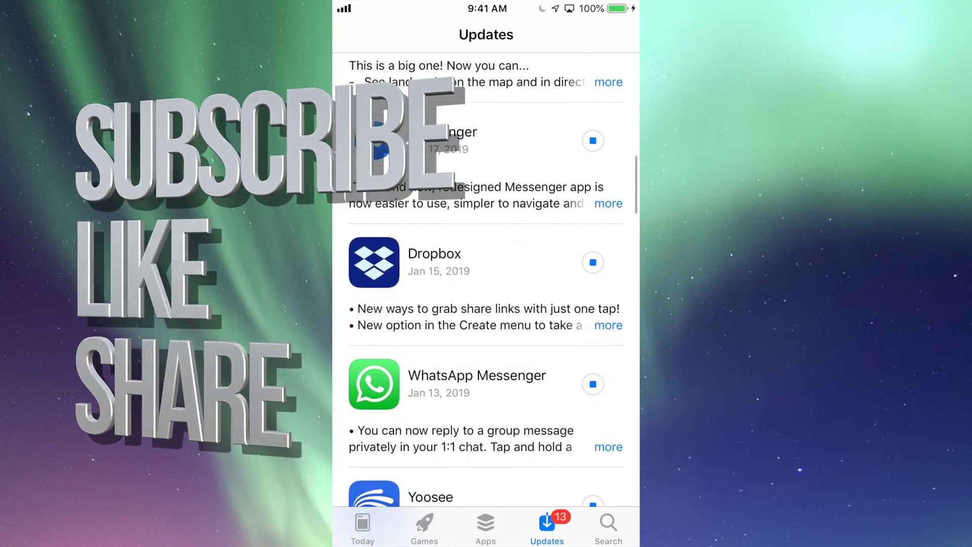